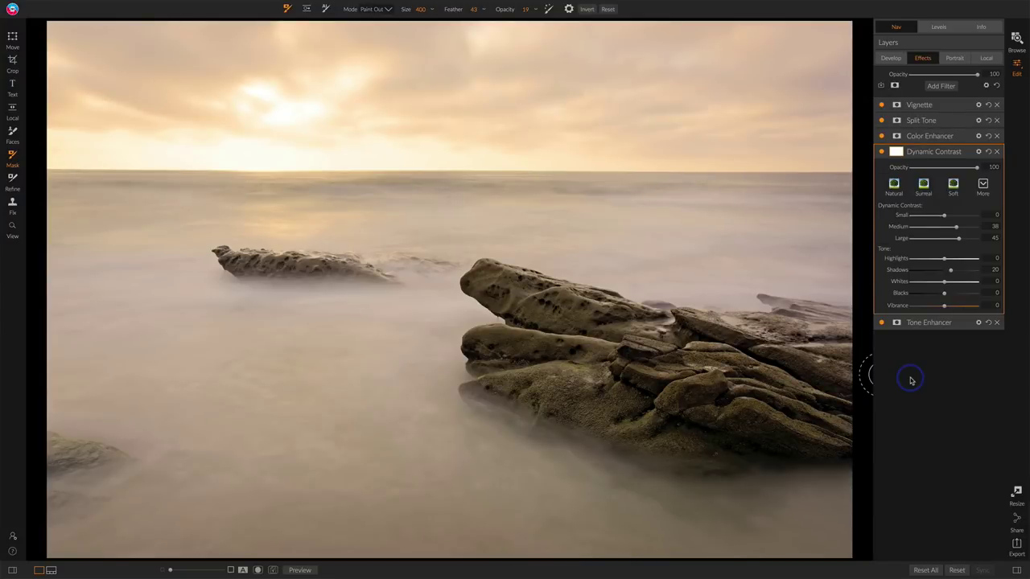
Step: With AI Quick Mask in Drop mode, mark the sky and water for removal from the Dynamic Contrast filter's mask, using one sweeping stroke
mouse_move(930, 158)
click(894, 154)
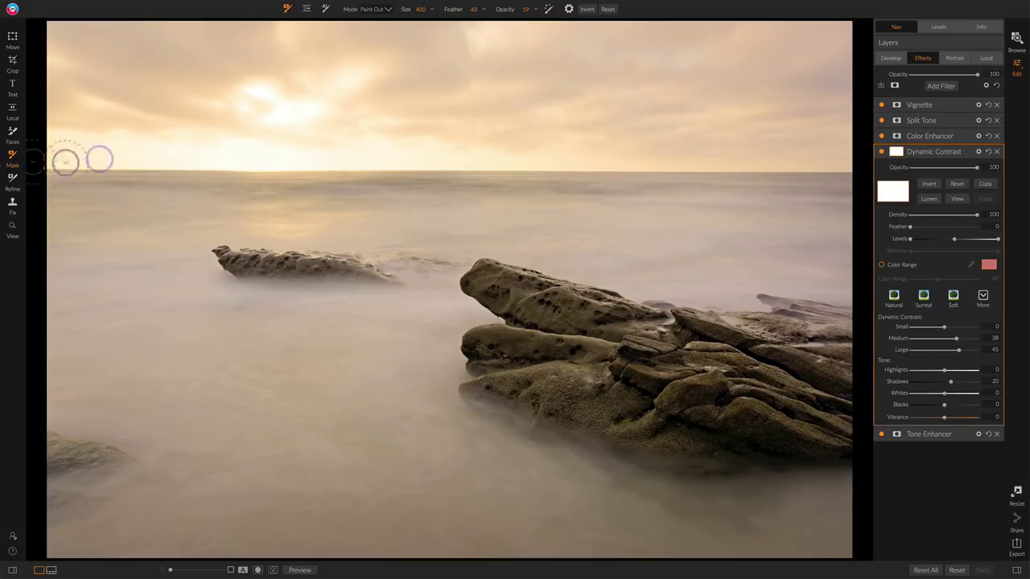
click(325, 9)
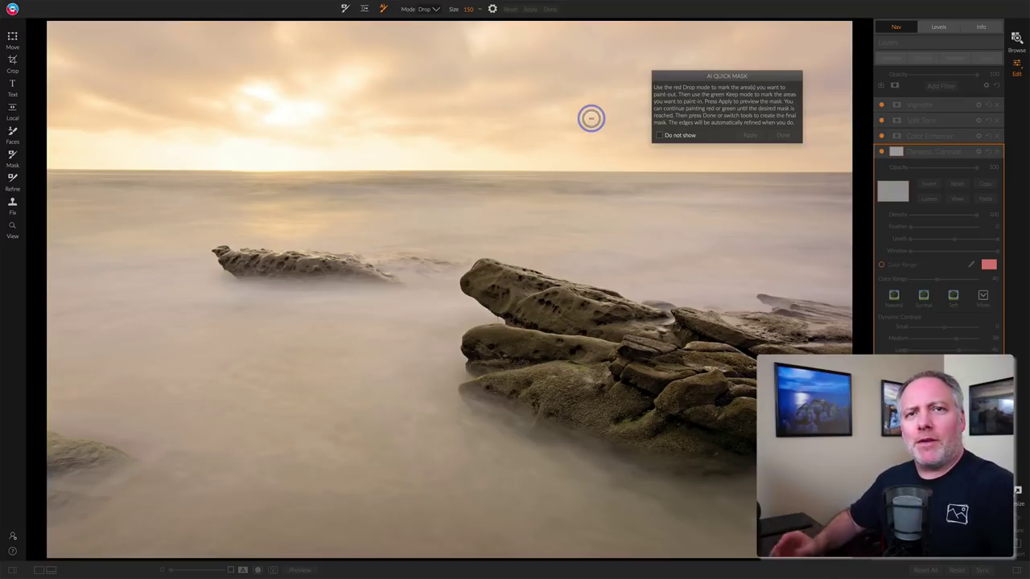
click(430, 9)
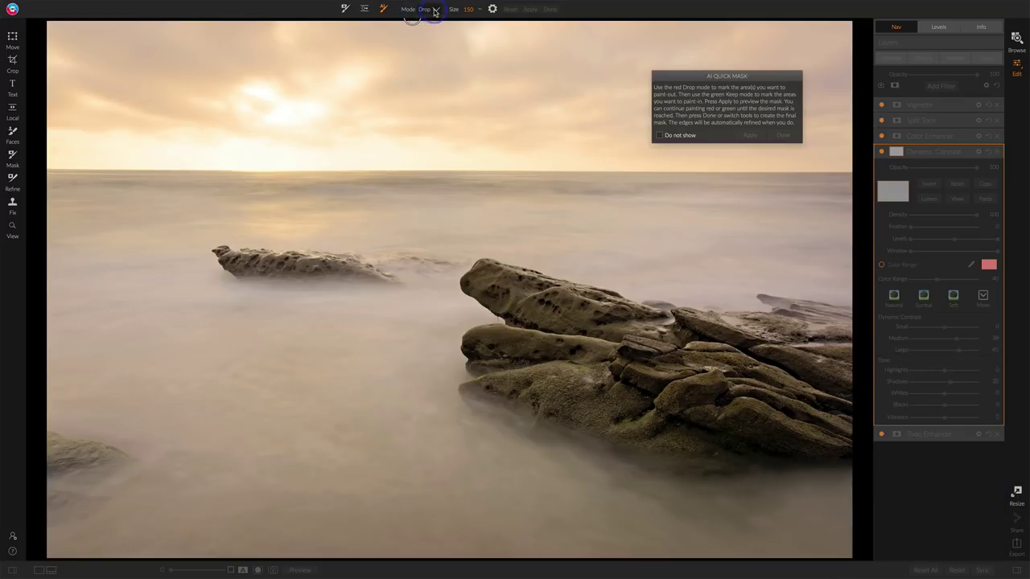
click(427, 19)
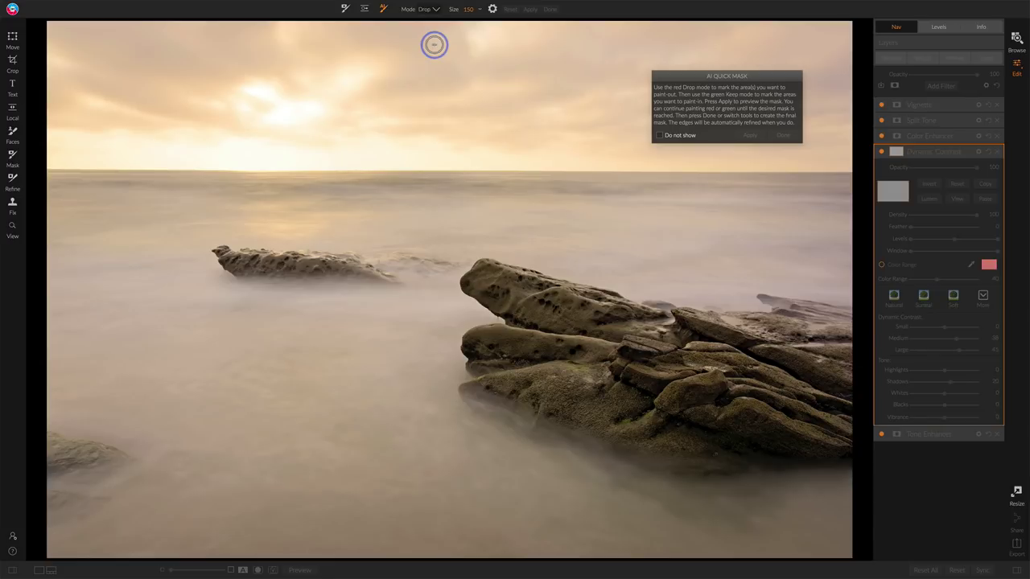
click(493, 11)
click(492, 11)
click(519, 45)
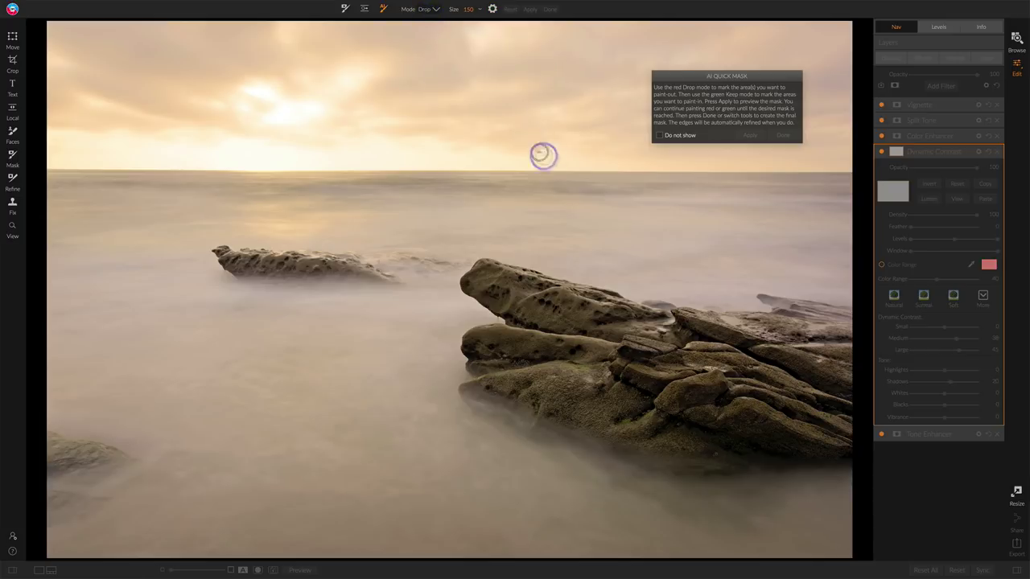
mouse_move(579, 214)
mouse_down()
mouse_move(560, 190)
mouse_move(352, 86)
mouse_move(227, 79)
mouse_up()
mouse_move(179, 106)
mouse_down()
mouse_move(108, 207)
mouse_move(154, 346)
mouse_move(294, 395)
mouse_move(368, 449)
mouse_up()
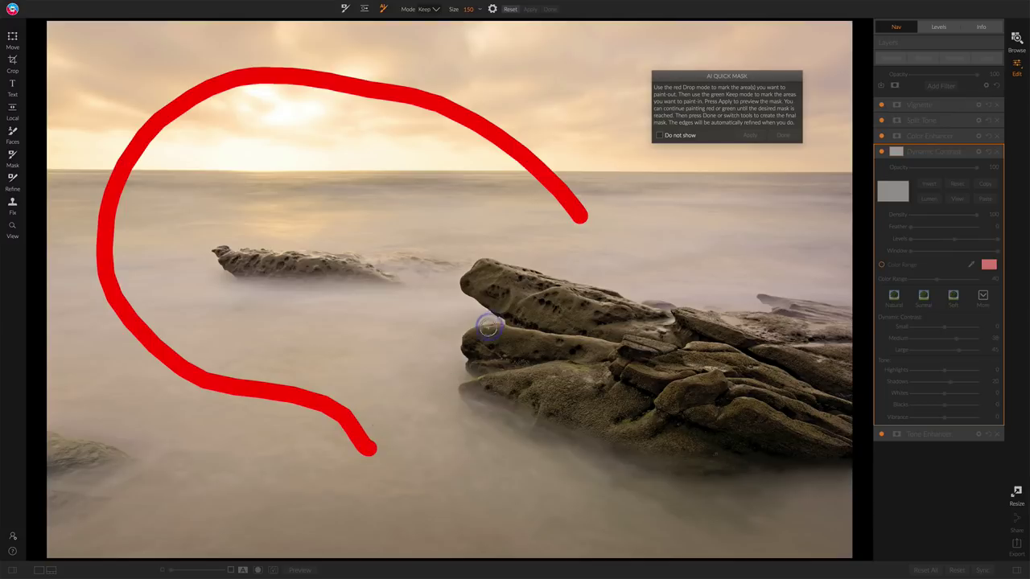
Step: Mark the large rock formation and the small distant rock as Keep areas, and apply the quick mask
mouse_move(494, 276)
mouse_down()
mouse_move(580, 324)
mouse_move(573, 345)
mouse_move(524, 360)
mouse_move(555, 383)
mouse_move(771, 429)
mouse_move(811, 381)
mouse_move(668, 354)
mouse_up()
drag(312, 261, 247, 259)
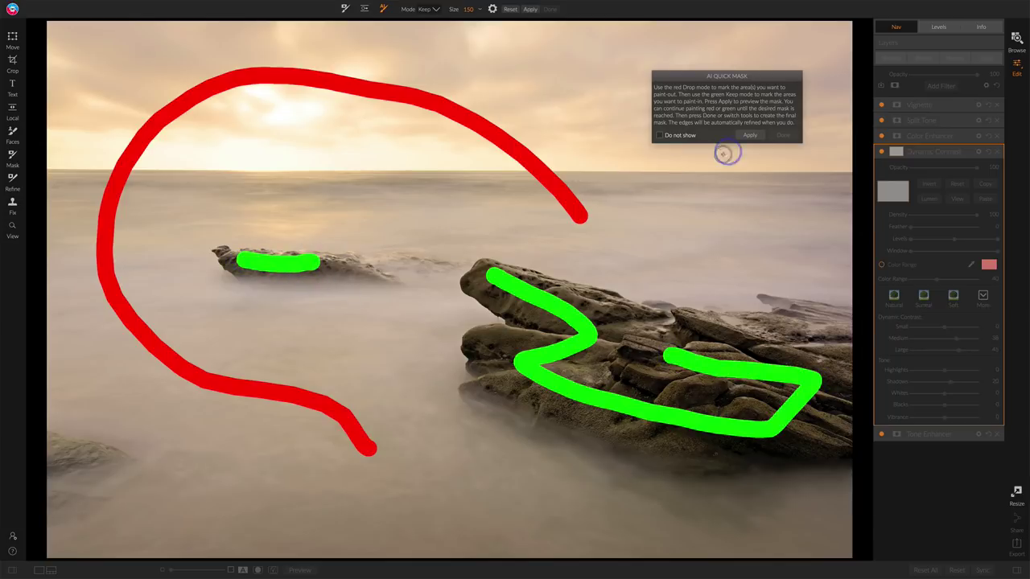
click(748, 135)
click(530, 10)
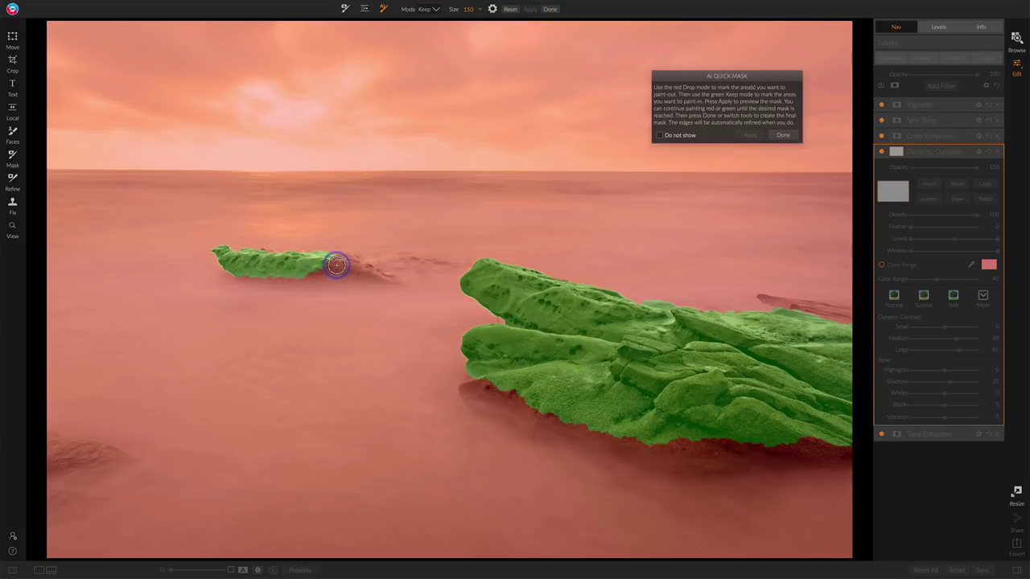
Step: Extend the Keep area at the far end of the small rock and finish the quick mask
drag(337, 265, 332, 266)
click(745, 135)
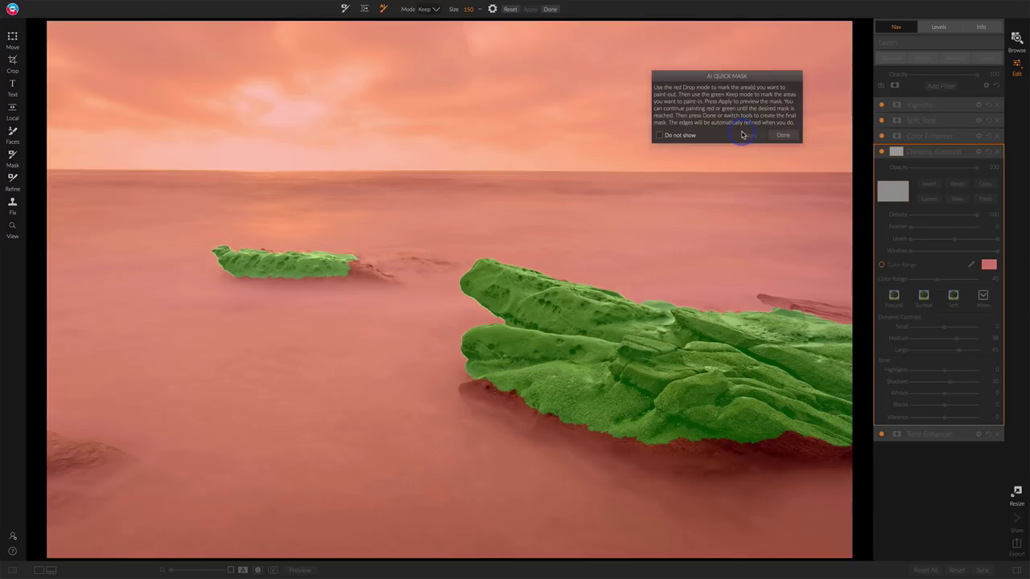
click(780, 135)
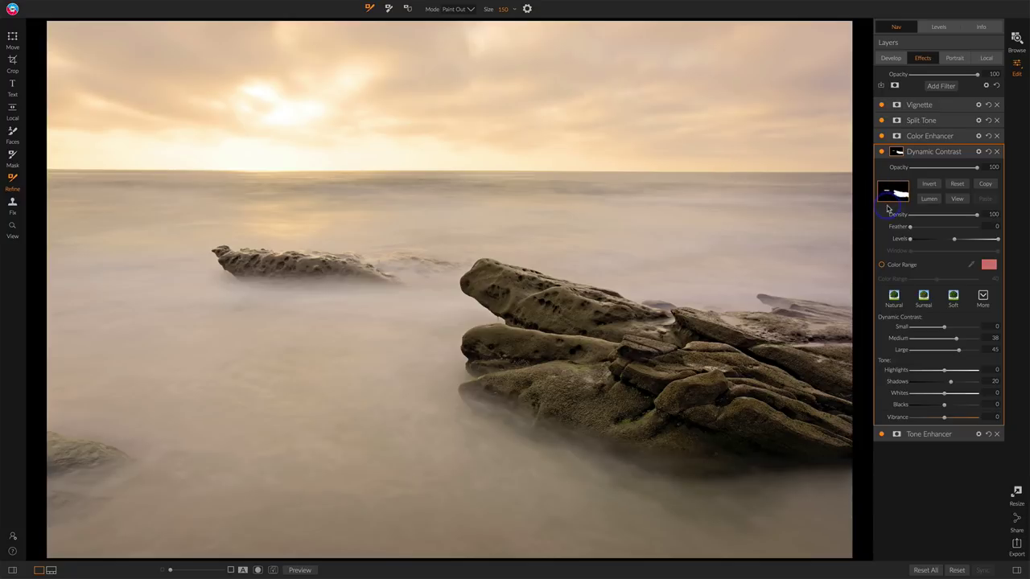
Step: Show the mask overlay, feather the mask to 13 and blur its edge along the large rock's base with a size 125 brush
click(956, 200)
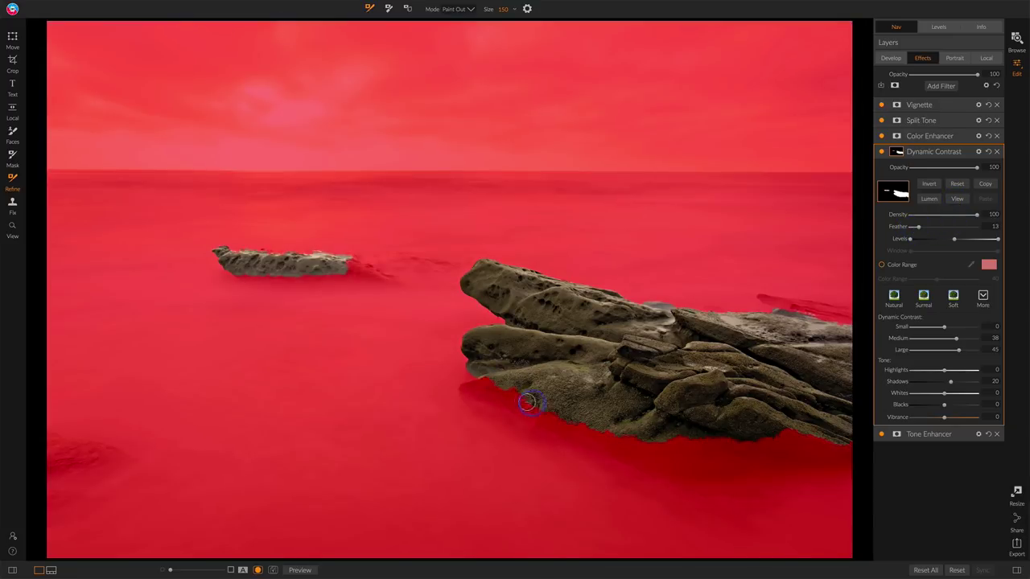
click(407, 10)
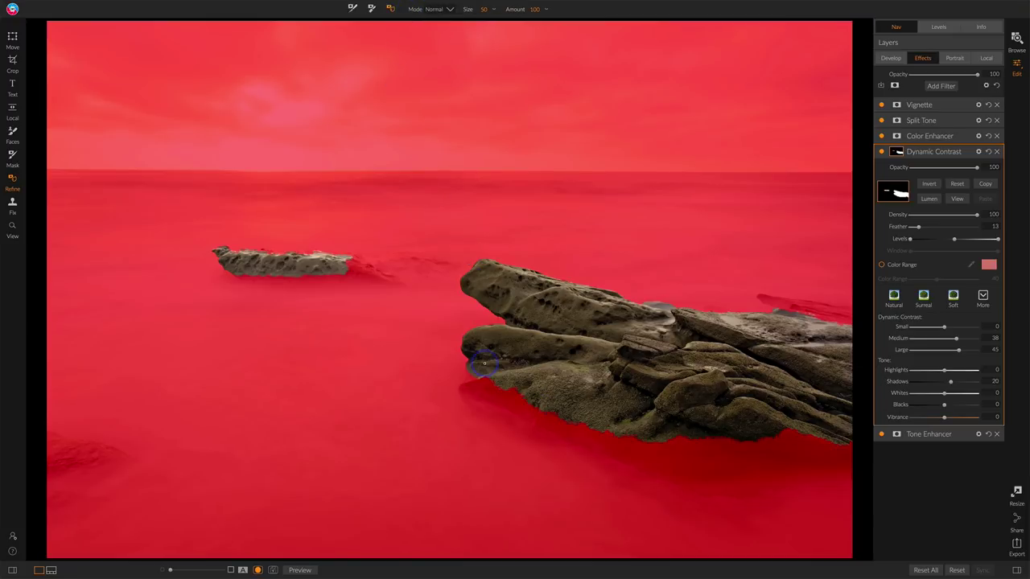
scroll(484, 364, up, 8)
mouse_move(486, 376)
mouse_down()
mouse_move(529, 408)
mouse_move(607, 427)
mouse_move(620, 443)
mouse_move(767, 435)
mouse_up()
drag(815, 432, 855, 443)
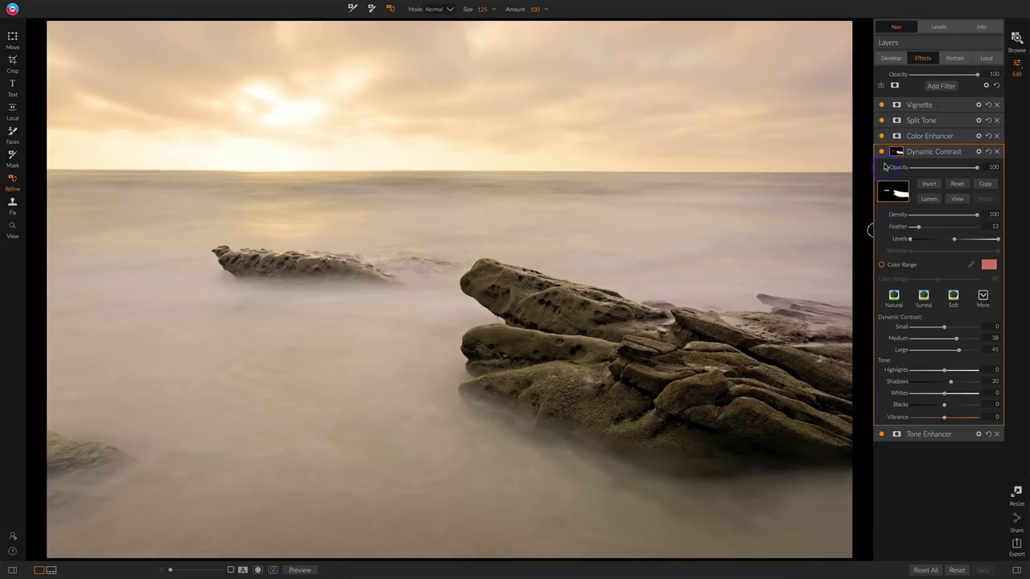
Step: Turn the Dynamic Contrast filter off and back on to compare its masked effect on the rocks
click(882, 153)
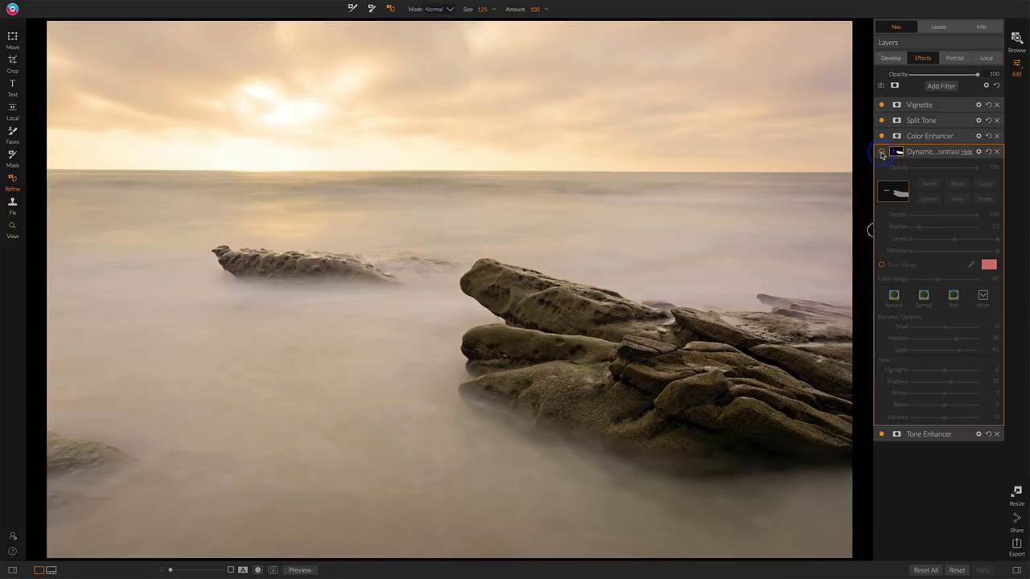
click(882, 152)
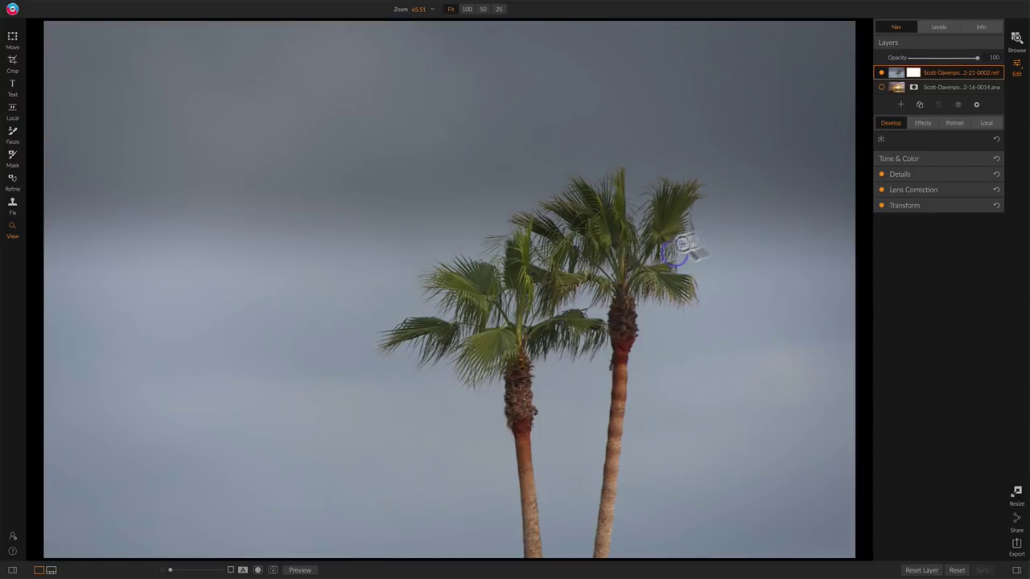
Step: On the palm tree layer's mask, mark the sky around and between the palms as Drop areas with AI Quick Mask
click(914, 72)
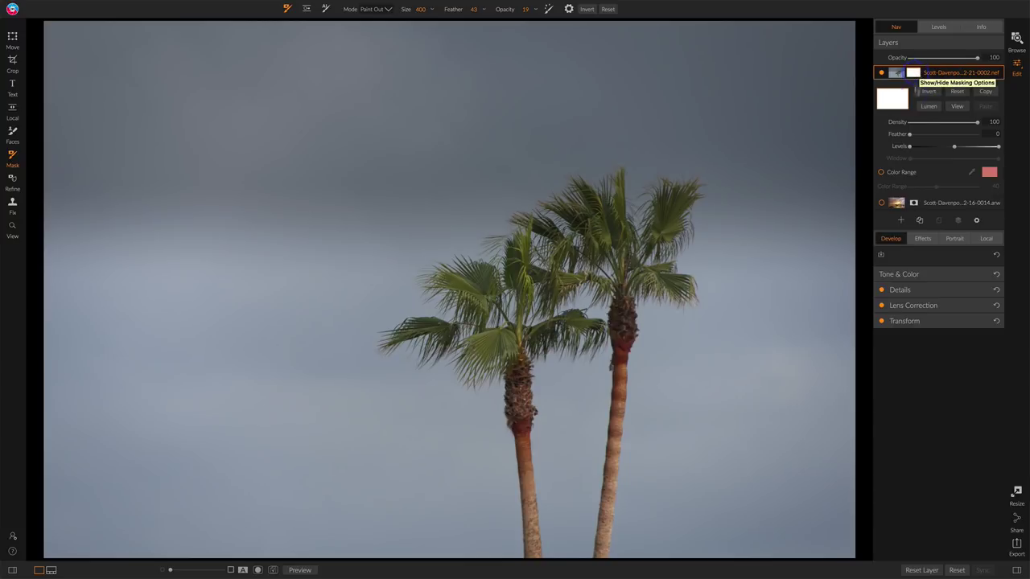
click(326, 9)
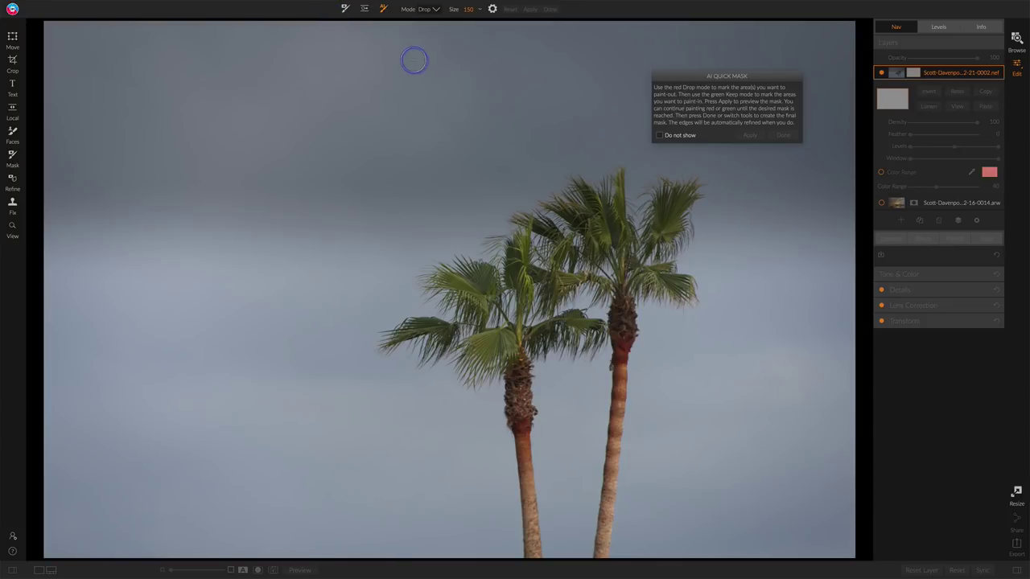
mouse_move(751, 185)
mouse_down()
mouse_move(631, 90)
mouse_move(524, 73)
mouse_move(347, 175)
mouse_move(247, 326)
mouse_move(298, 456)
mouse_move(364, 476)
mouse_move(470, 452)
mouse_up()
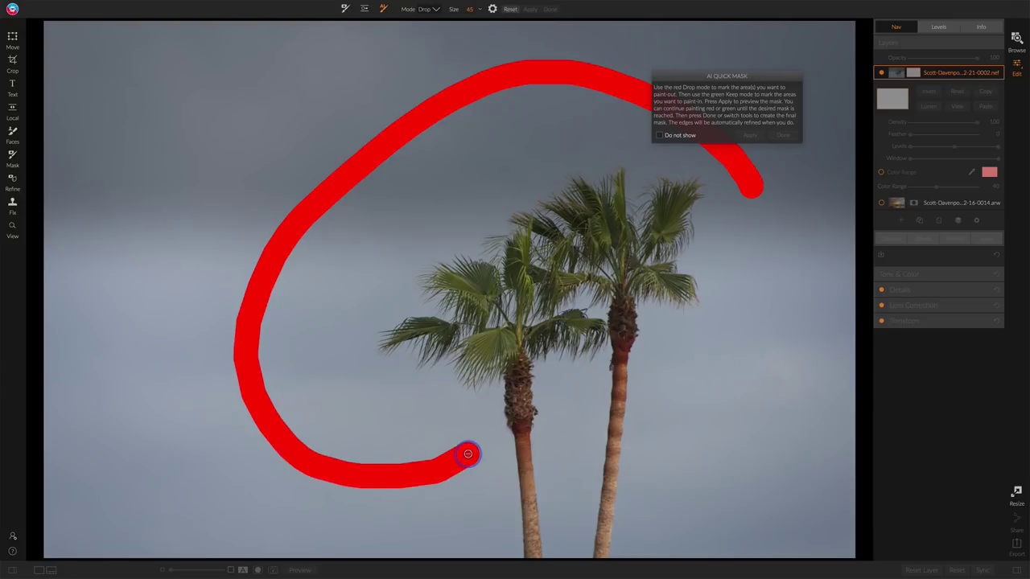
click(598, 314)
Step: Mark the palms' fronds and both trunks down to the image edge as Keep areas with a size 50 brush, and finish the mask
click(437, 10)
click(432, 26)
mouse_move(462, 283)
mouse_down()
mouse_move(476, 301)
mouse_move(486, 278)
mouse_up()
mouse_move(574, 217)
mouse_down()
mouse_move(587, 231)
mouse_move(614, 225)
mouse_up()
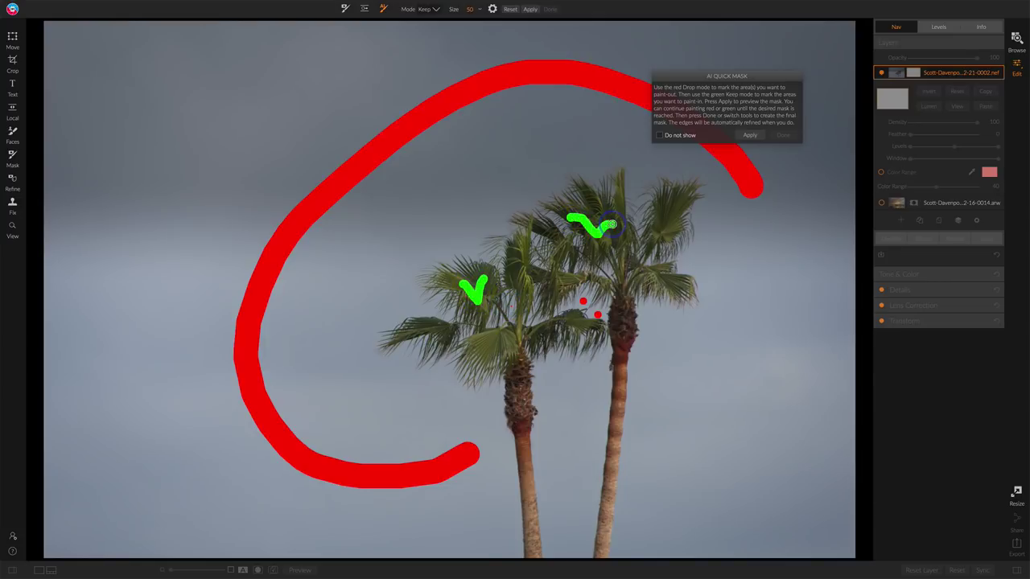
drag(517, 379, 532, 531)
drag(621, 326, 618, 402)
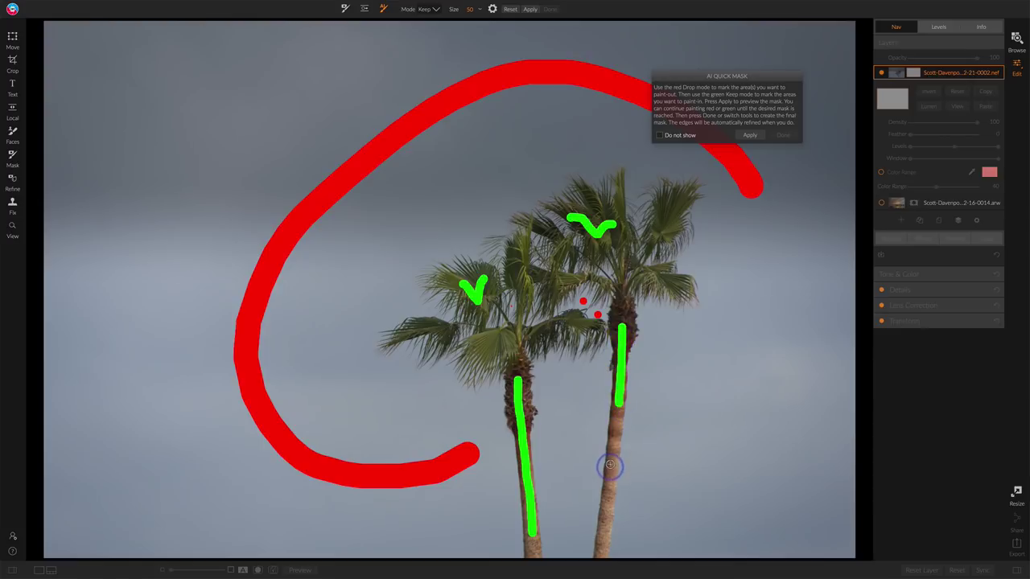
drag(609, 484, 604, 527)
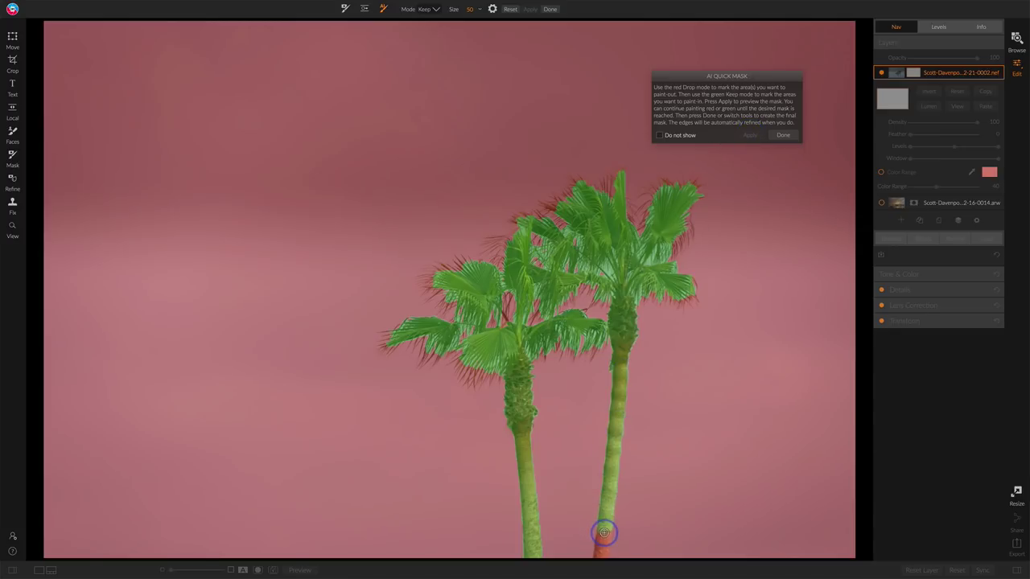
drag(603, 539, 602, 553)
click(781, 134)
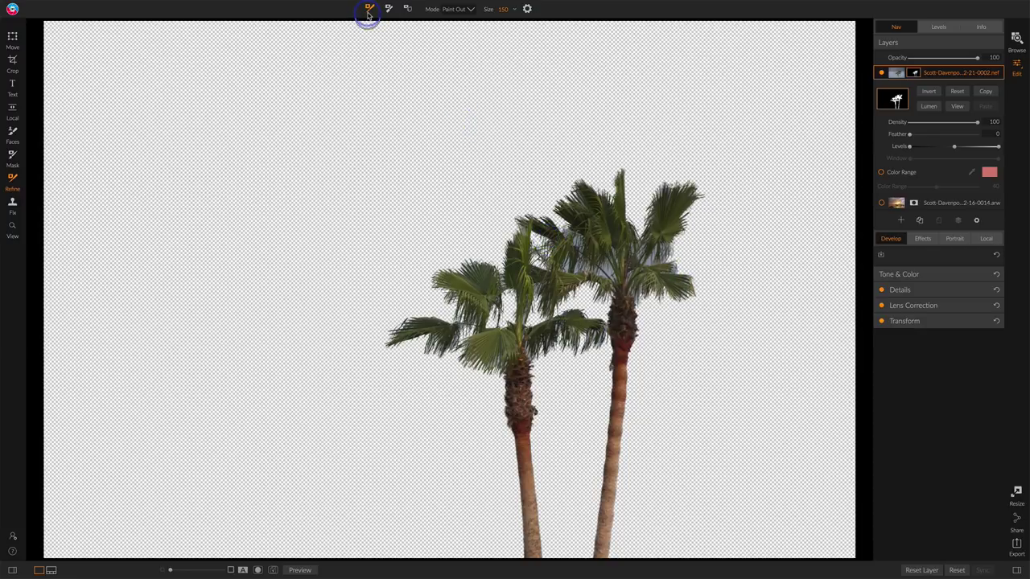
Step: Clean leftover sky from around and between the palm fronds and trunk edges with the Refine Brush in Paint Out mode, size 150
click(707, 306)
mouse_move(707, 306)
mouse_down()
mouse_move(651, 263)
mouse_move(678, 256)
mouse_move(654, 254)
mouse_move(686, 223)
mouse_up()
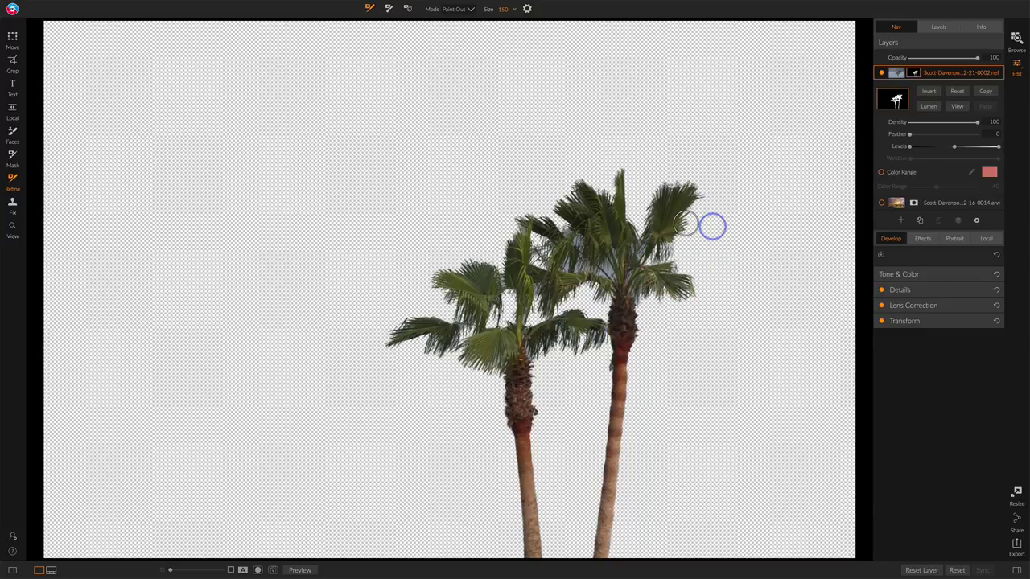
drag(646, 312, 632, 279)
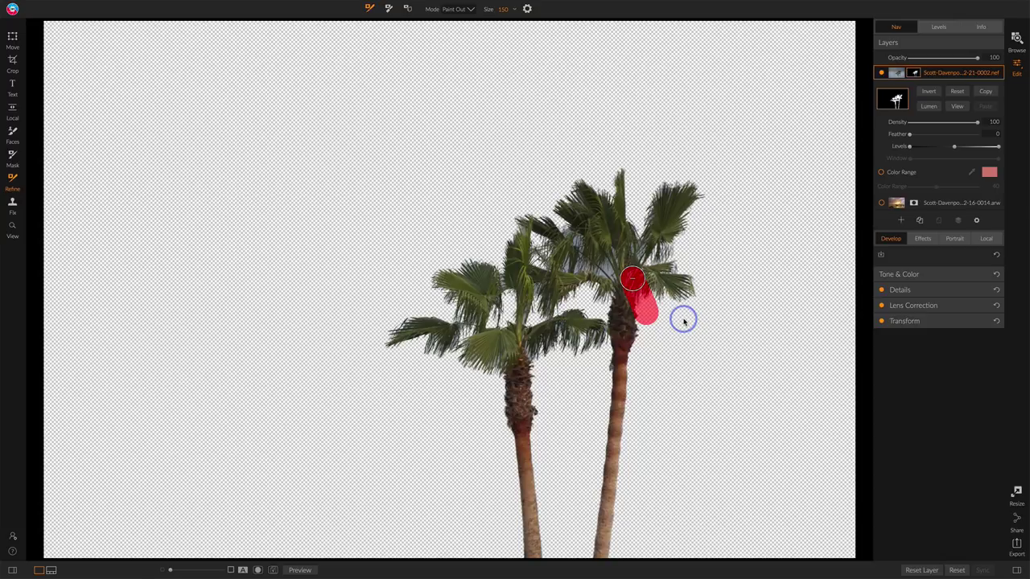
drag(635, 203, 638, 249)
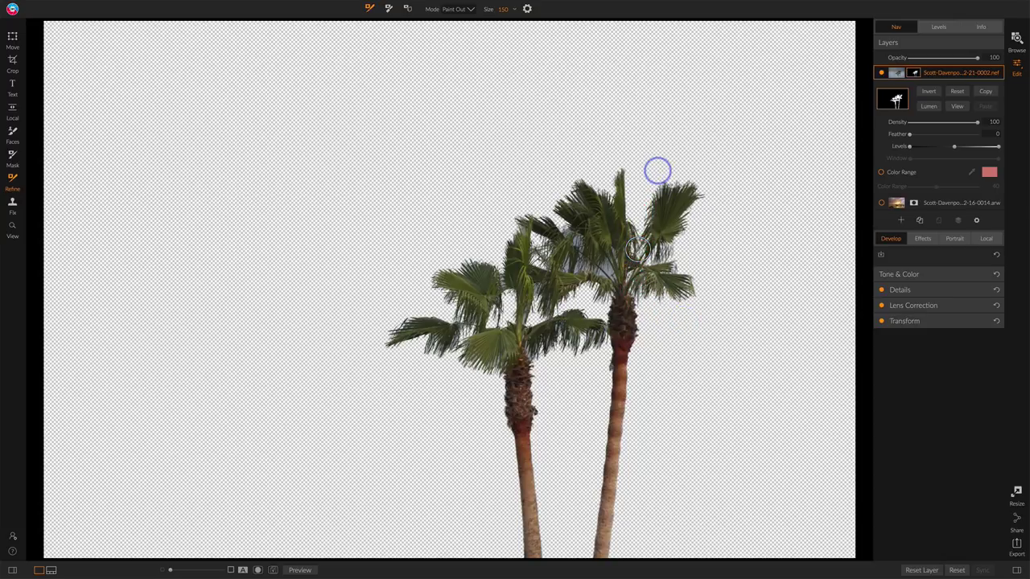
drag(657, 171, 656, 201)
mouse_move(607, 178)
mouse_down()
mouse_move(563, 197)
mouse_move(580, 246)
mouse_move(502, 288)
mouse_move(432, 295)
mouse_move(379, 341)
mouse_move(499, 370)
mouse_move(563, 349)
mouse_up()
drag(563, 270, 615, 254)
drag(534, 318, 592, 301)
mouse_move(538, 393)
mouse_down()
mouse_move(501, 395)
mouse_move(515, 555)
mouse_up()
drag(538, 233, 545, 275)
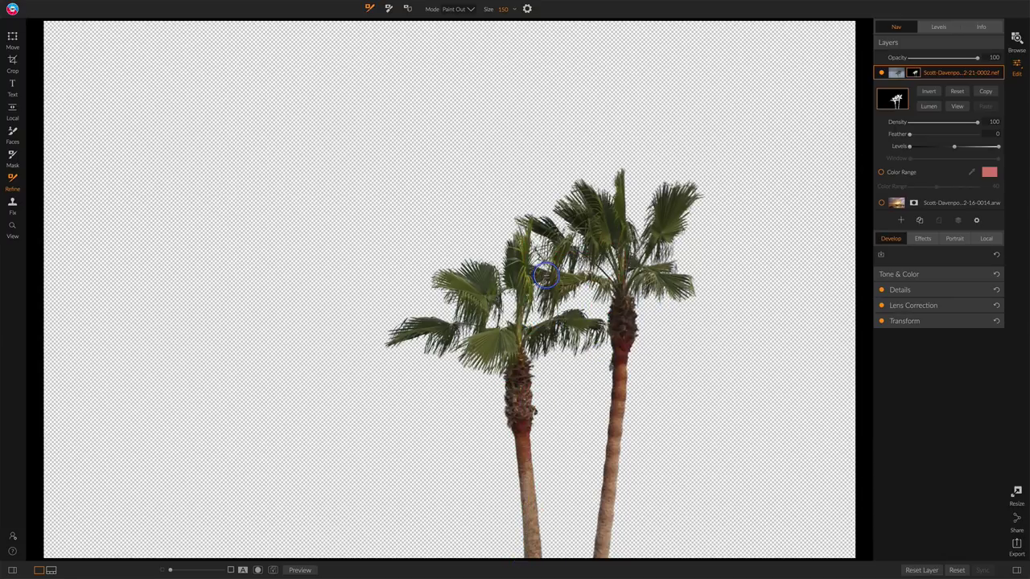
Step: Show the beach sunset layer behind the palms and lower the palm layer's exposure to -1.6
click(881, 203)
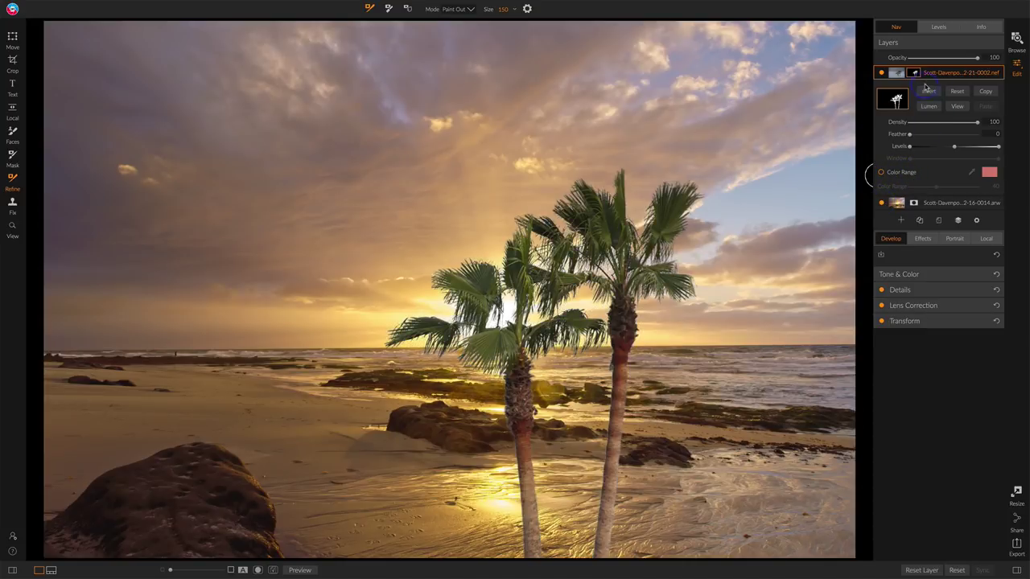
click(978, 274)
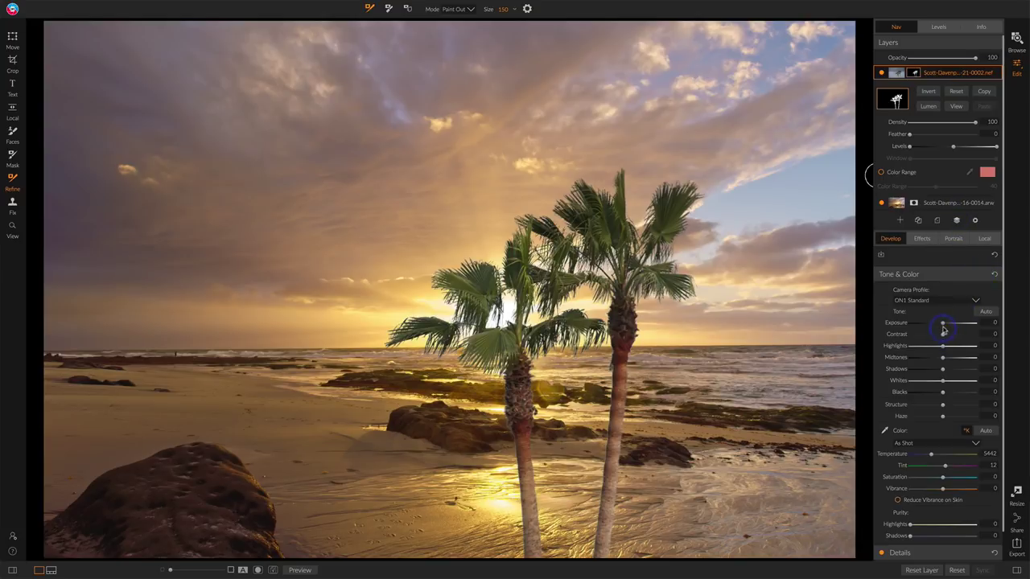
drag(938, 325, 932, 326)
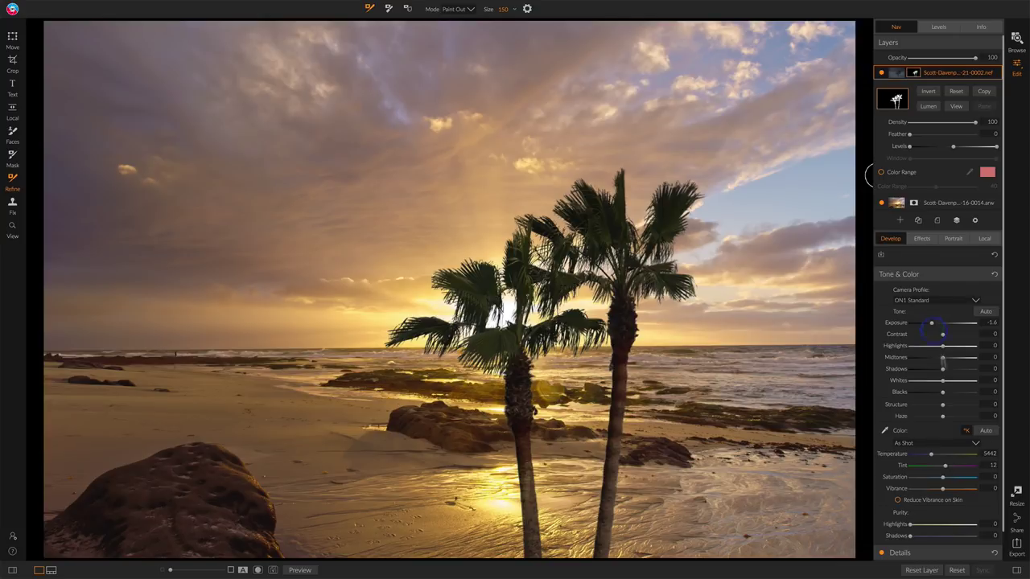
Step: Use the Transform Shift setting to move the palm trees sideways, further away from the sun
scroll(944, 438, down, 1)
click(943, 435)
click(955, 552)
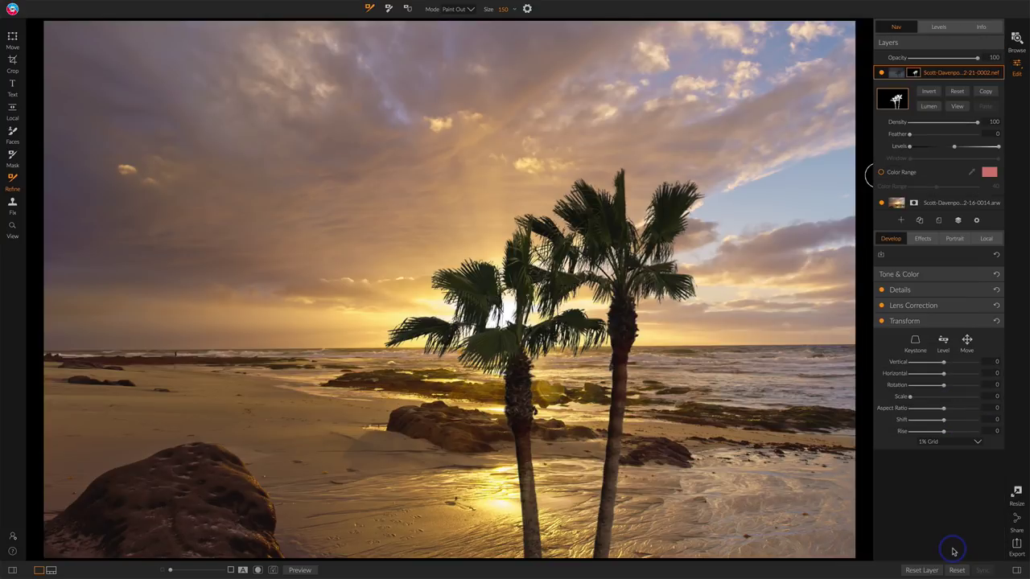
drag(946, 424, 948, 424)
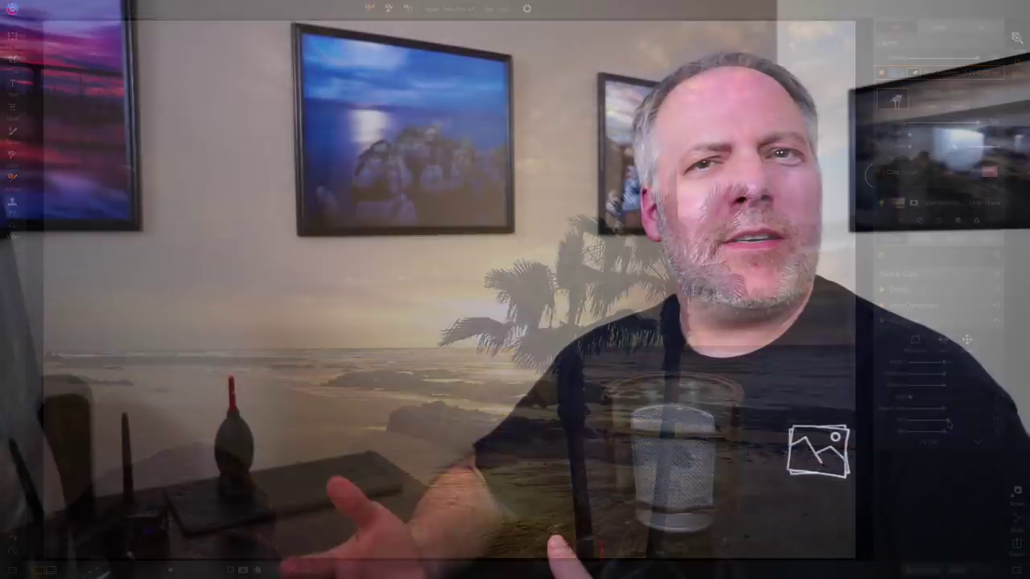